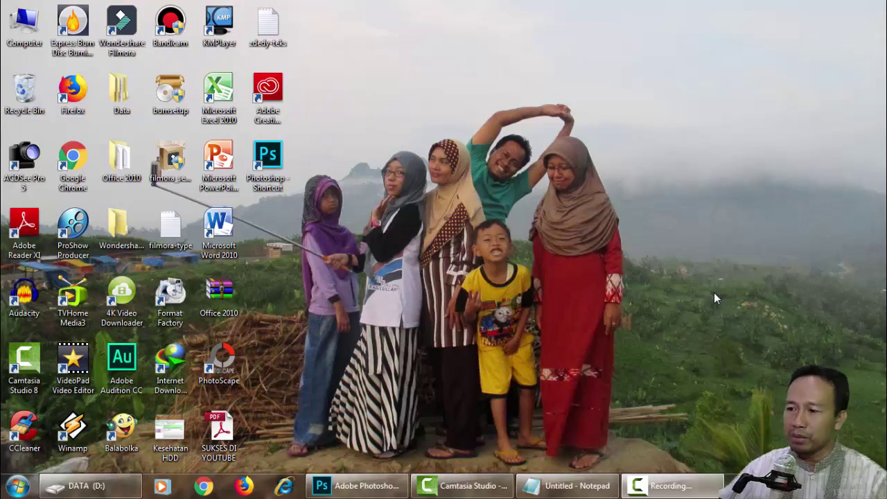
Create a new white document of 1800 × 1000 pixels at 300 ppi (Untitled-1)
left_click(350, 492)
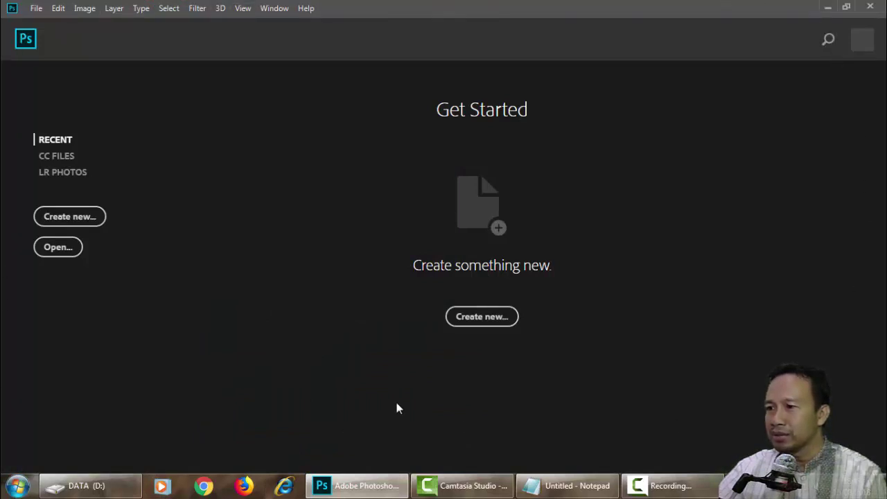
left_click(35, 9)
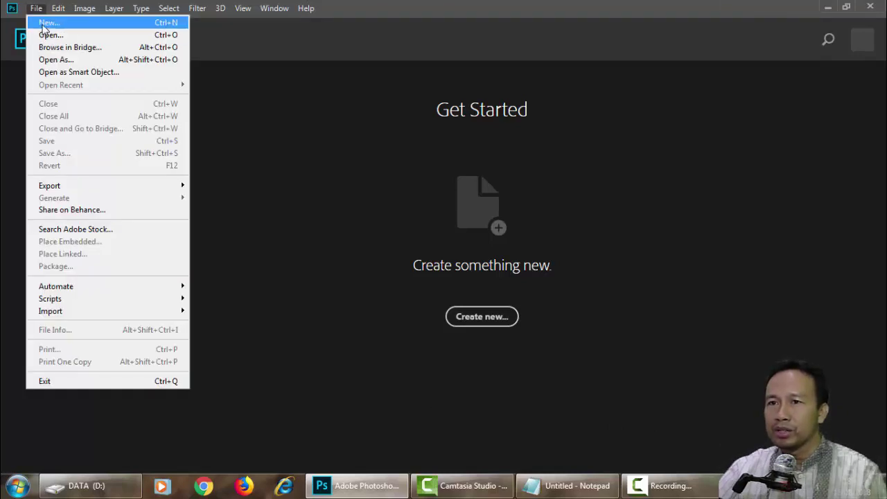
left_click(43, 26)
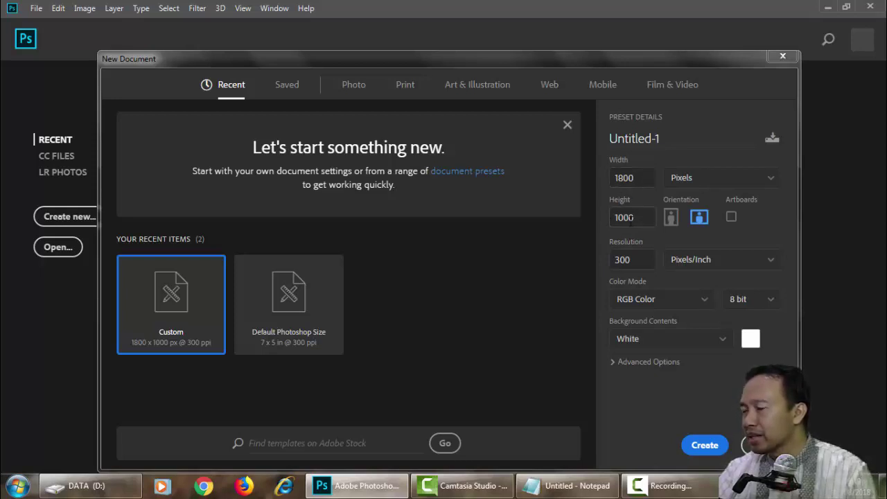
left_click(729, 182)
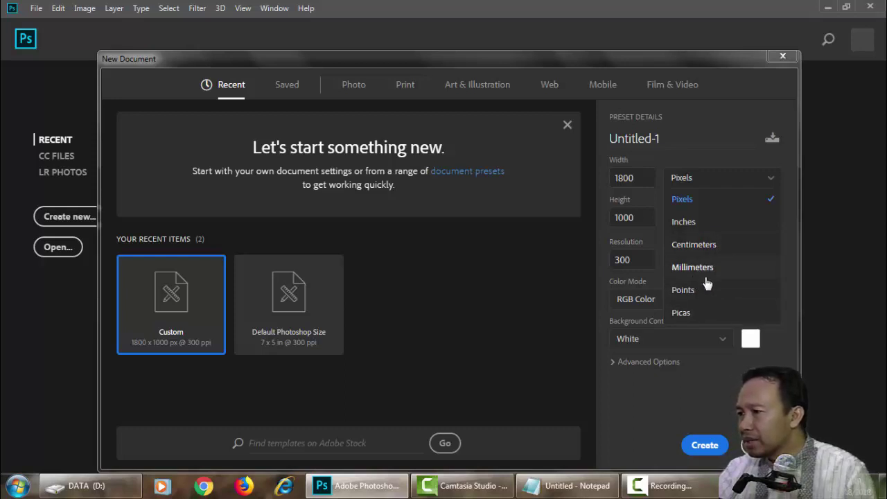
left_click(728, 185)
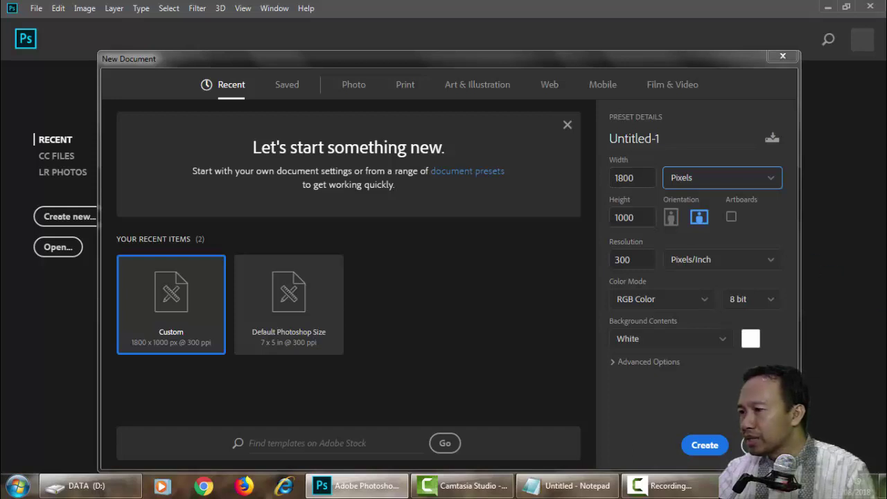
left_click(705, 447)
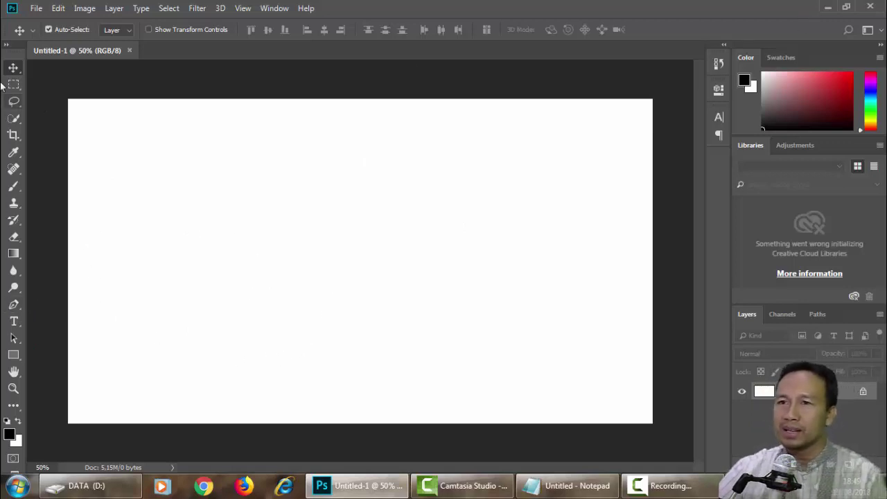
Place DSC00533 as an embedded layer, stretched to the left and right canvas edges
left_click(36, 8)
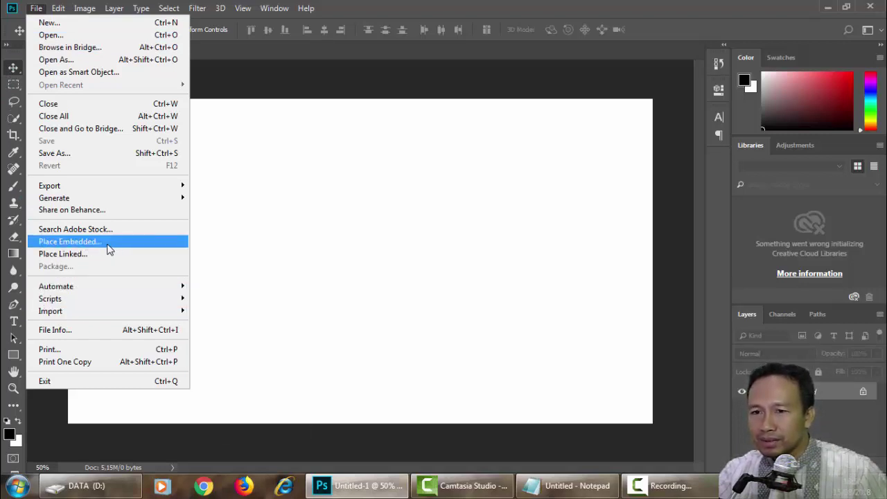
left_click(109, 247)
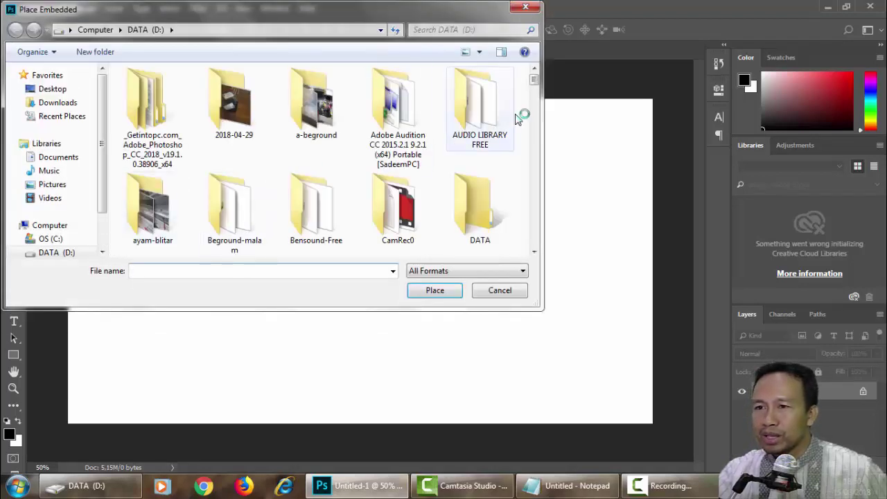
left_click_drag(535, 82, 540, 149)
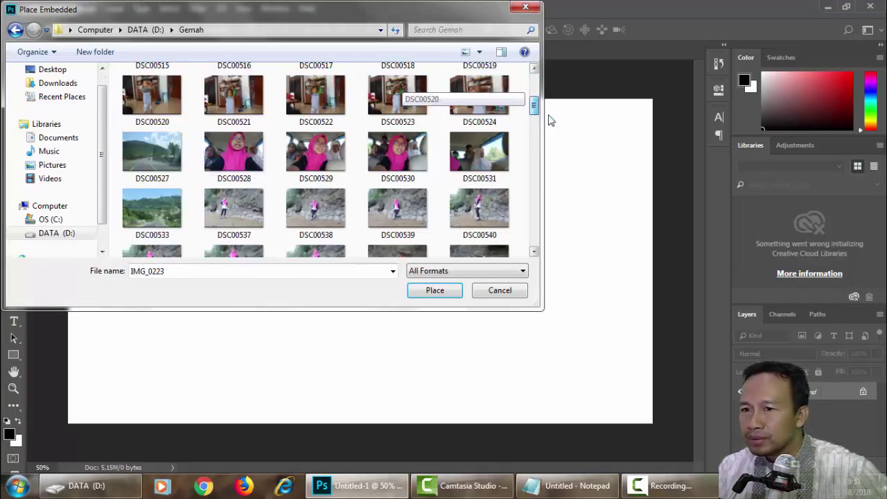
left_click(166, 210)
left_click(431, 295)
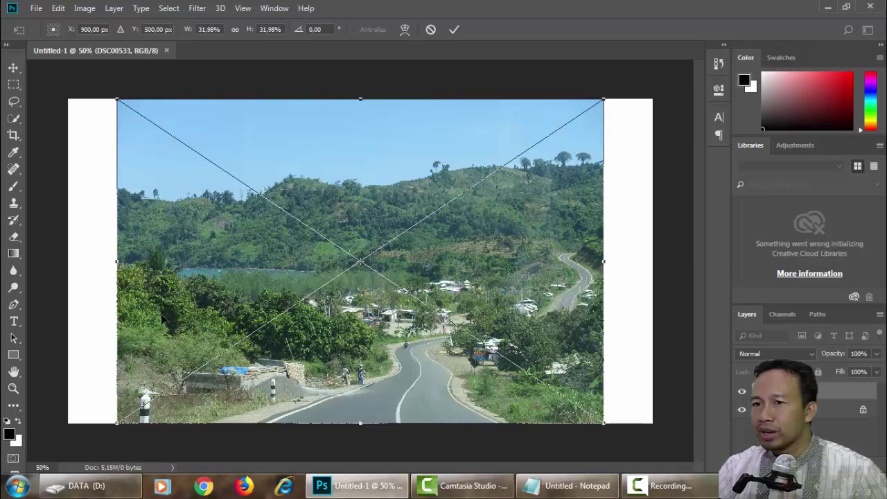
left_click_drag(116, 261, 67, 262)
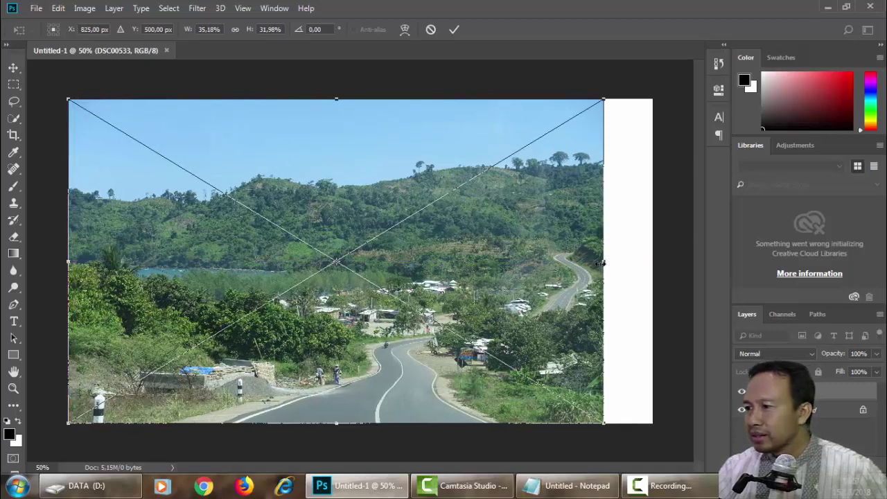
left_click_drag(603, 261, 650, 267)
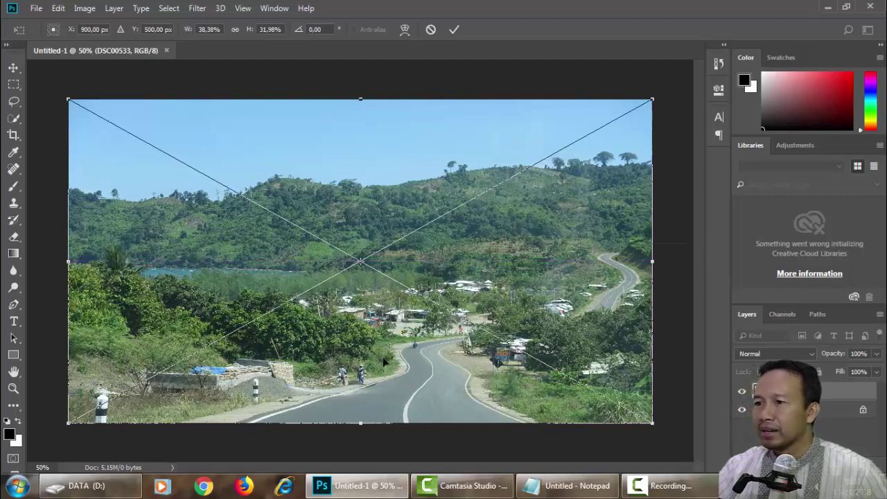
key("Return")
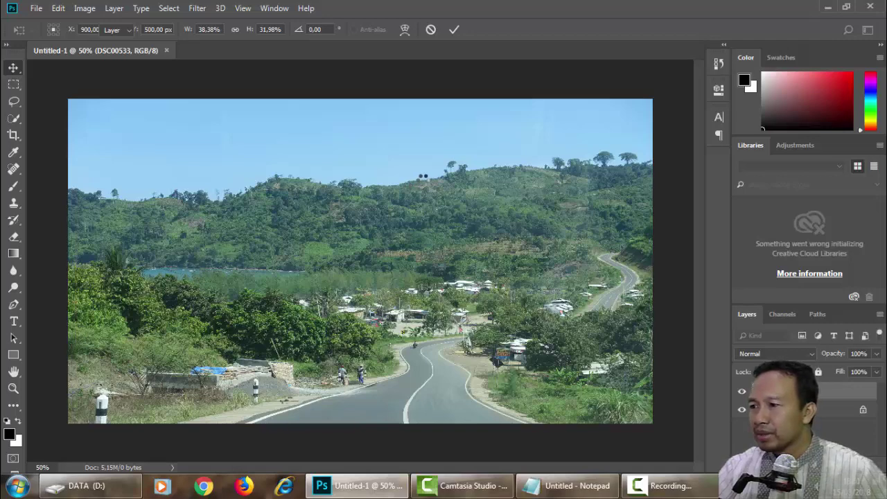
Place DSC00518 embedded, scaled to about 30%, and move it up over the road
left_click(39, 9)
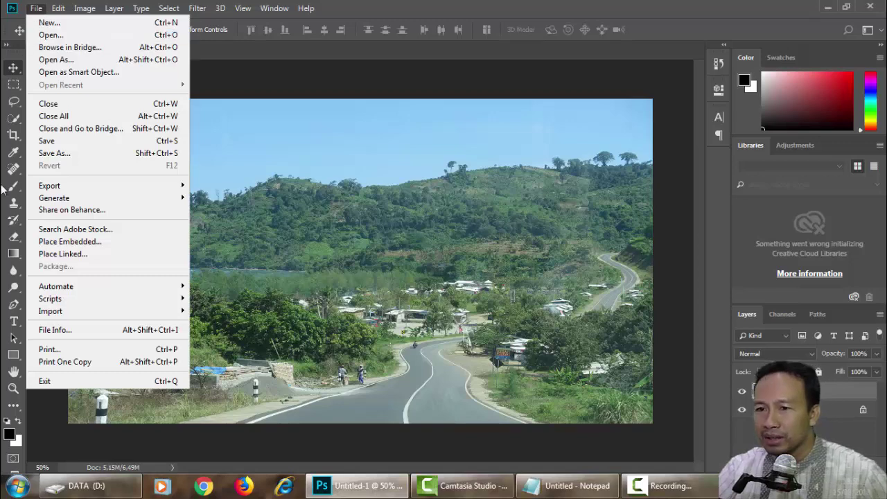
left_click(102, 242)
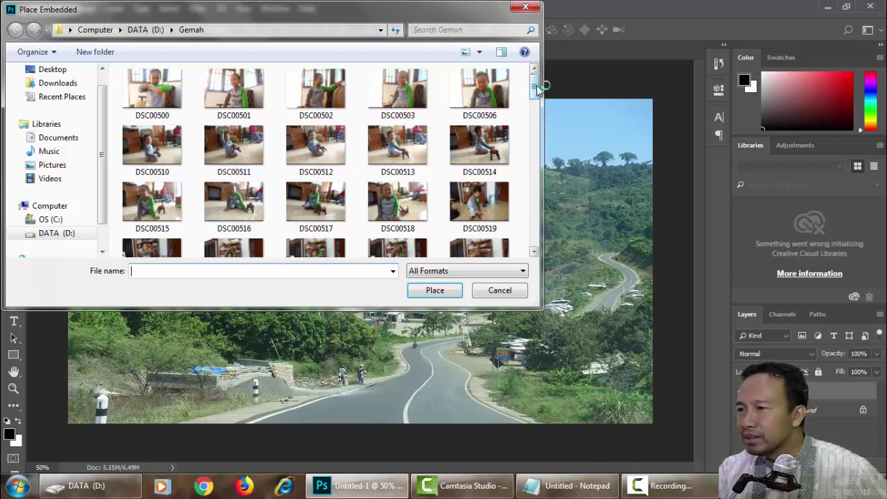
left_click(411, 208)
left_click(445, 292)
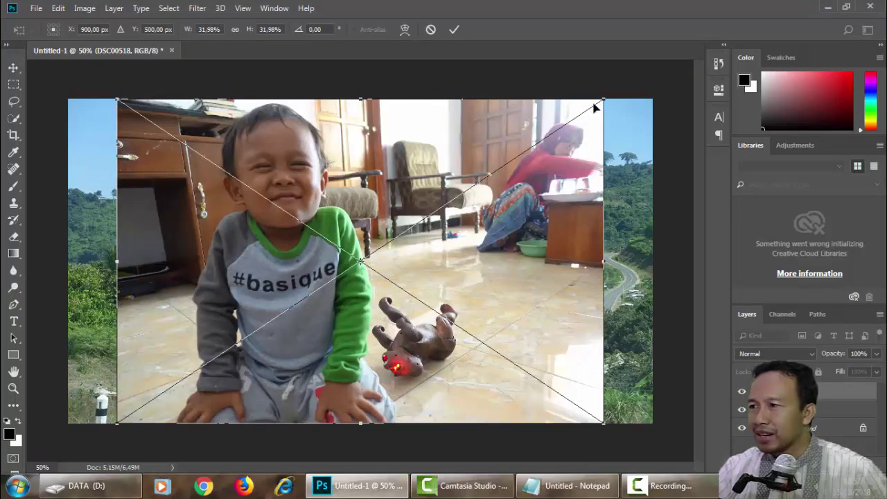
left_click_drag(605, 95, 581, 121)
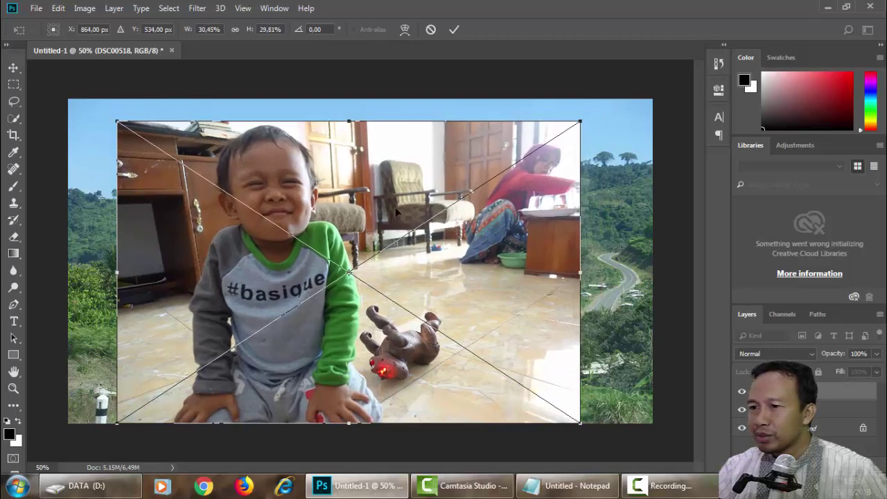
mouse_move(394, 206)
left_mouse_down()
mouse_move(404, 202)
mouse_move(394, 198)
left_mouse_up()
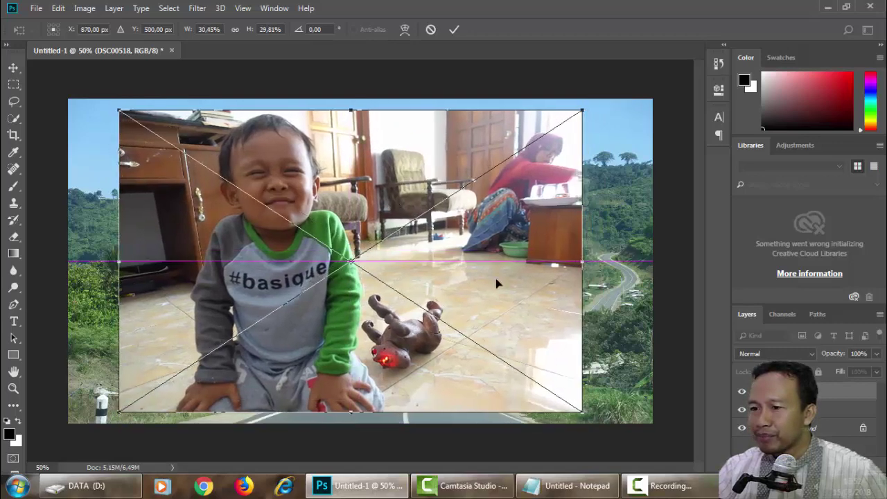
key("Return")
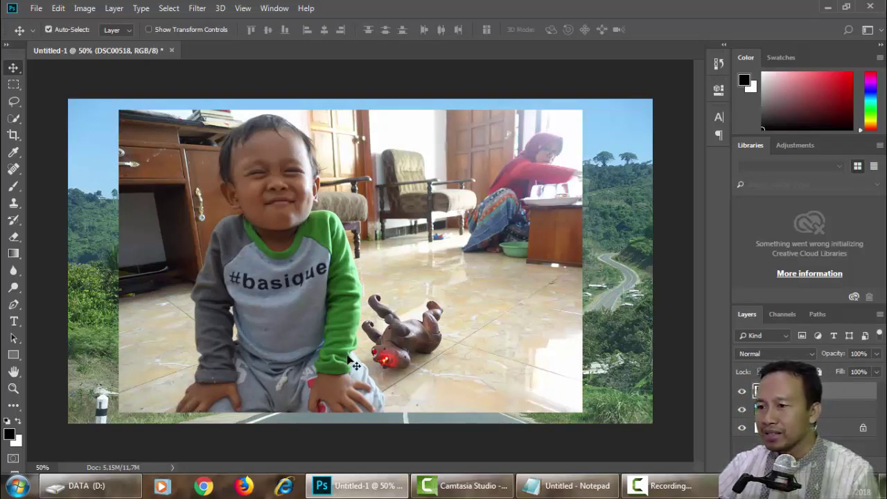
Trace the child with the Pen tool, from knees, around head and sleeve, closing the path
left_click(13, 306)
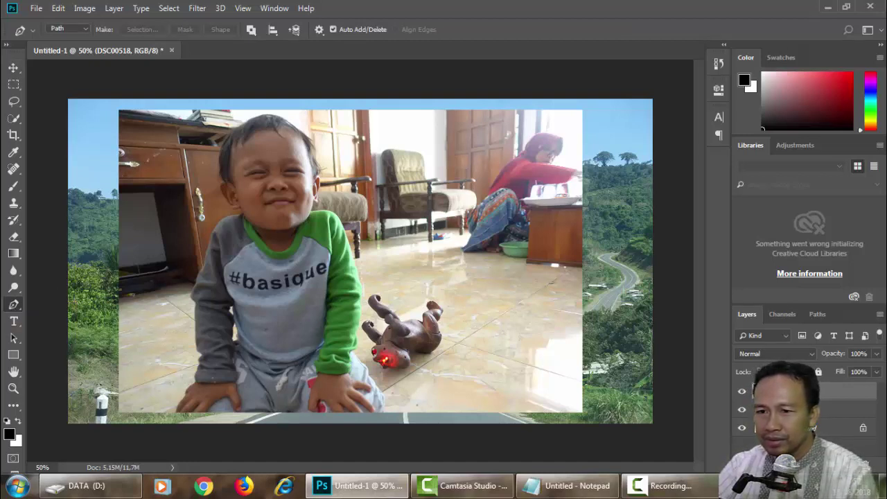
left_click(174, 406)
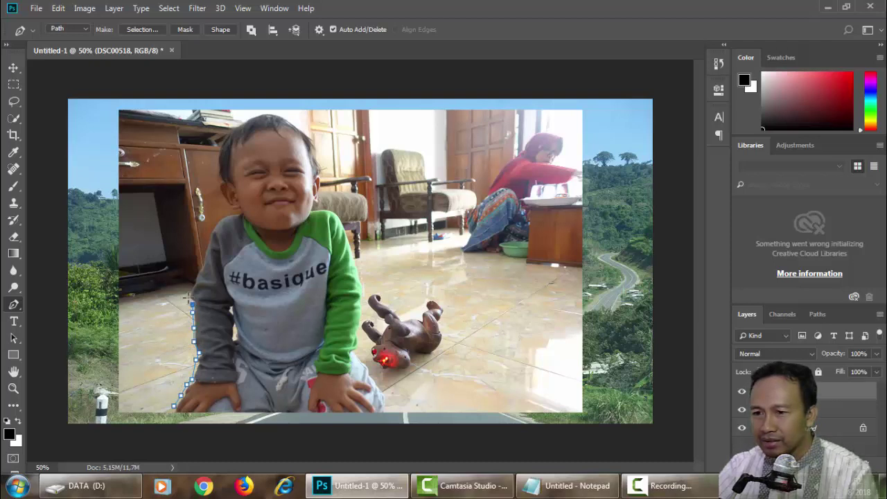
left_click(216, 226)
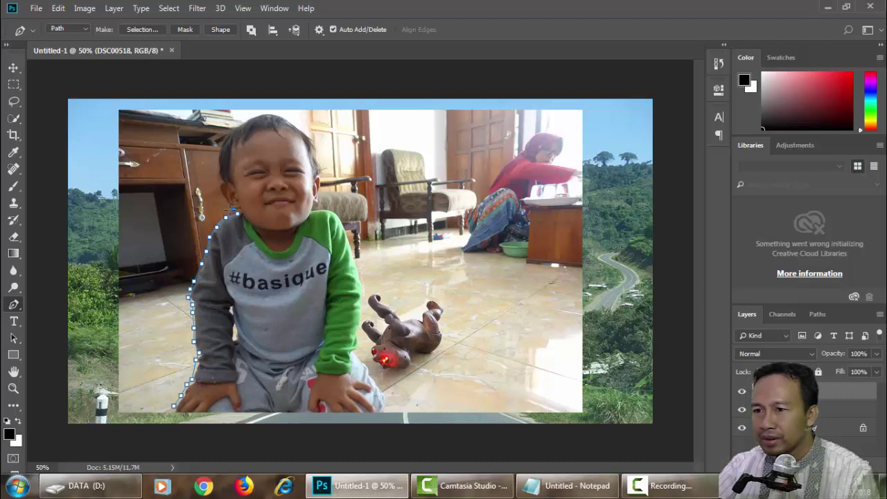
left_click(220, 163)
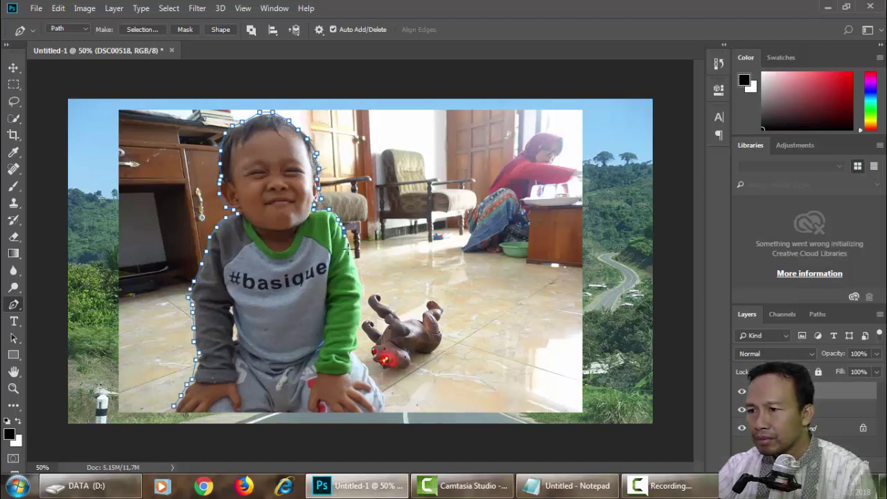
left_click(357, 273)
left_click(360, 295)
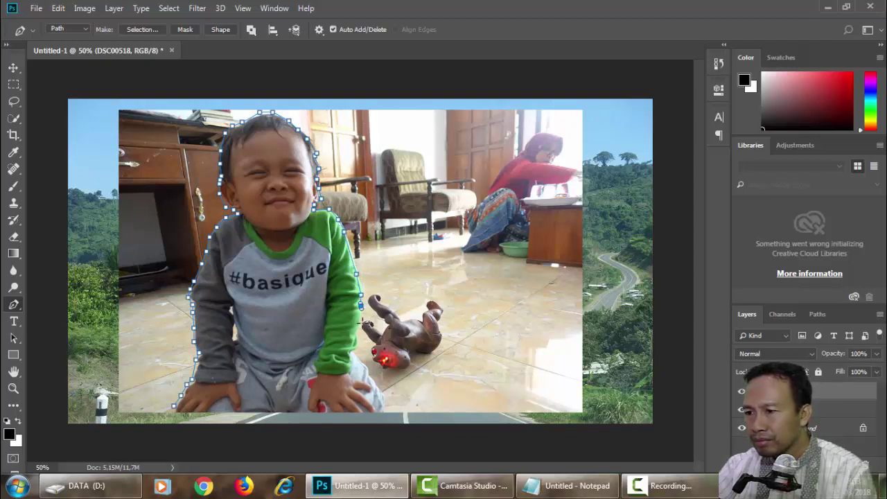
left_click(361, 359)
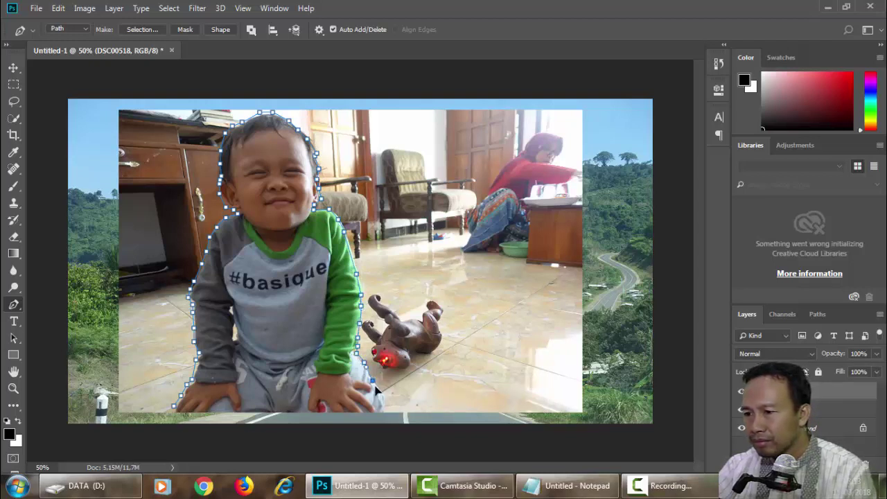
left_click(373, 381)
left_click(380, 399)
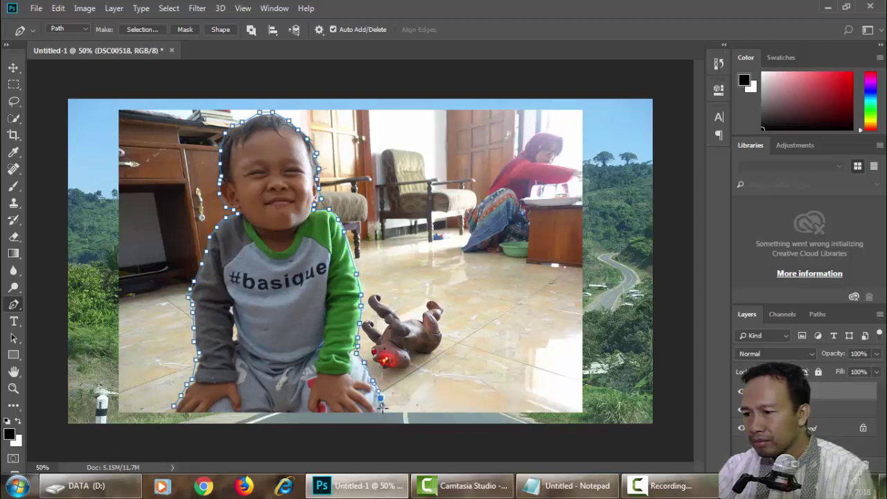
left_click(192, 409)
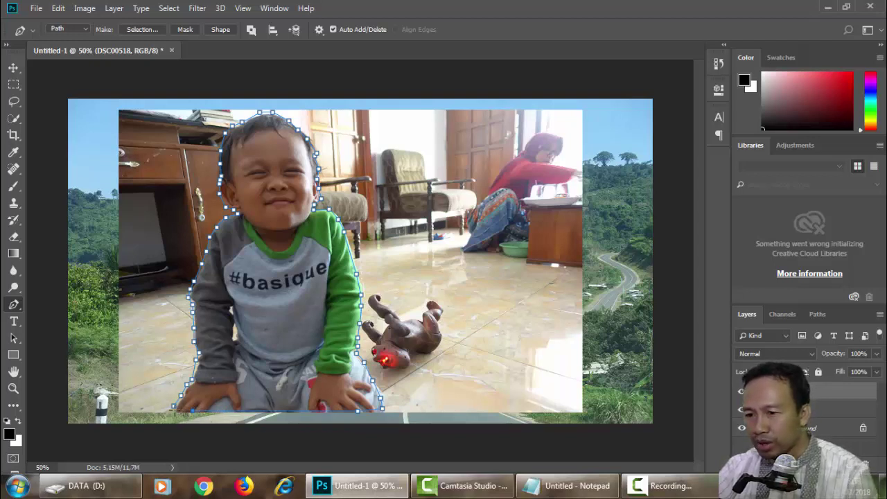
left_click(174, 413)
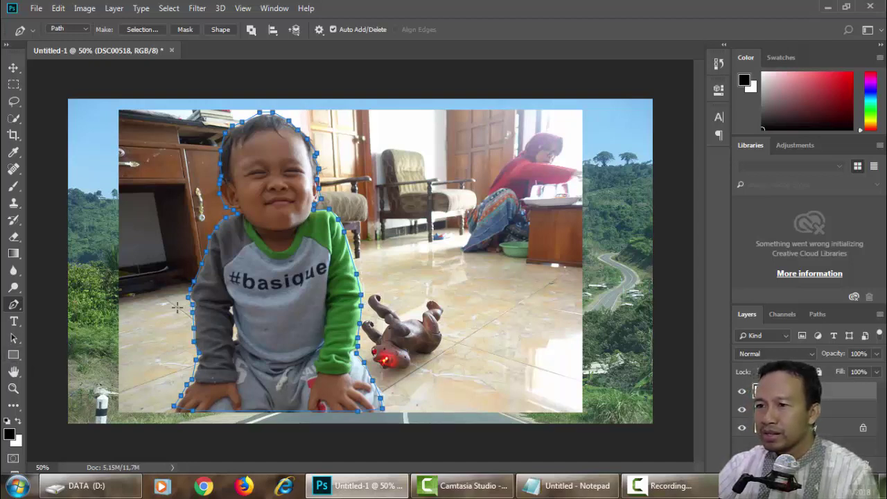
Convert the child's path into a selection using Make Selection with Feather Radius 0
right_click(232, 159)
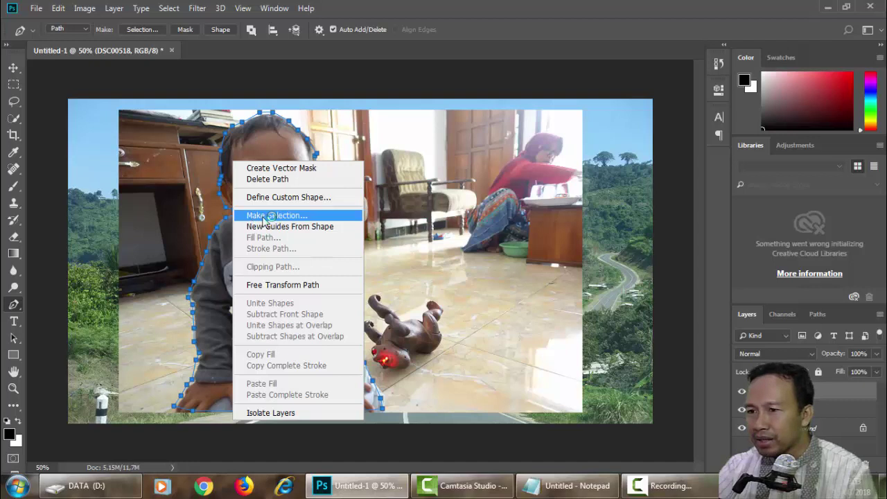
left_click(287, 216)
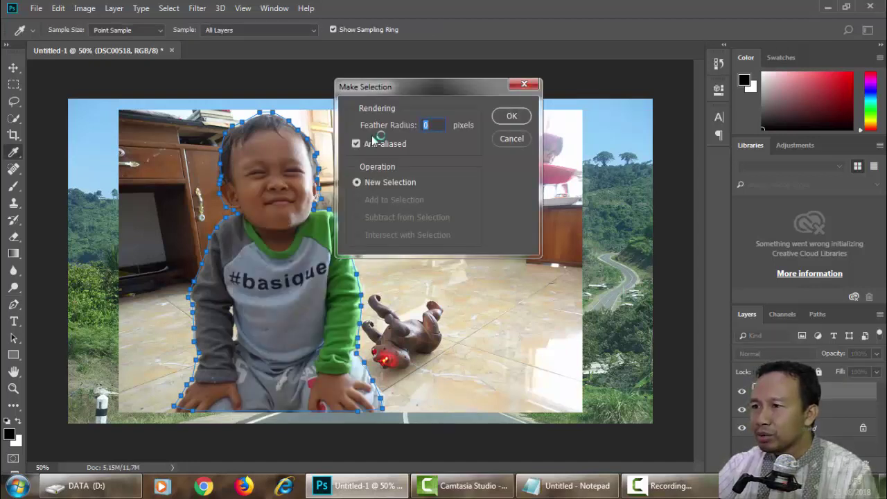
left_click(513, 116)
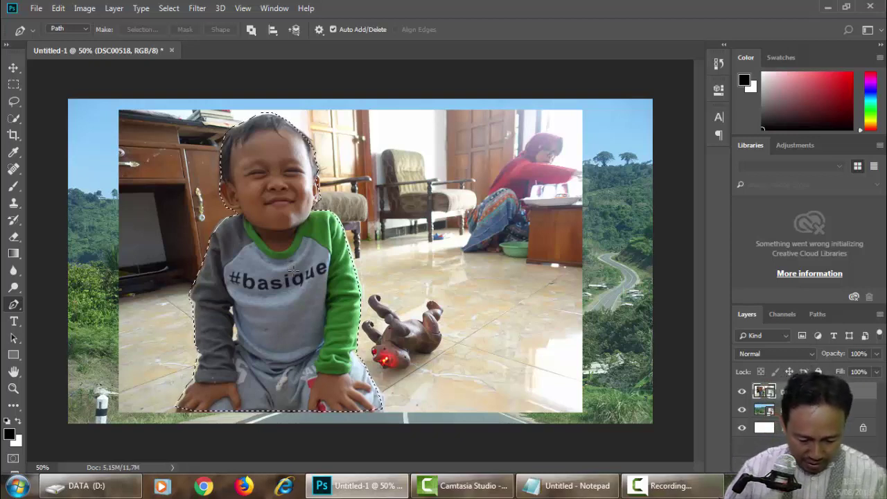
Copy the selected child to Layer 1 with Ctrl+J and drag the cut-out left
key("ctrl+j")
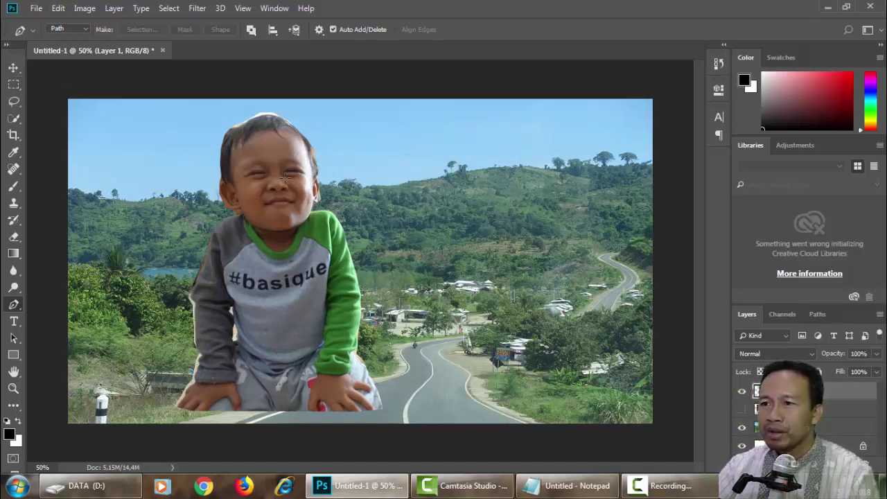
left_click(13, 68)
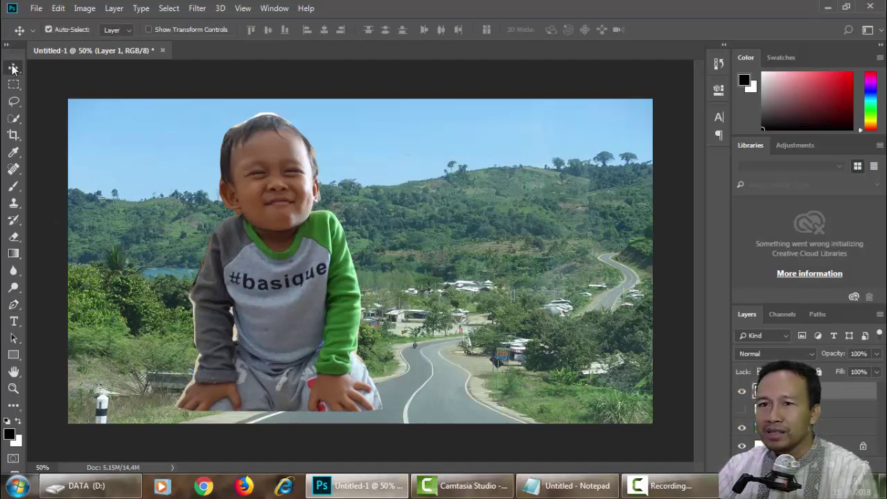
left_click_drag(286, 232, 202, 238)
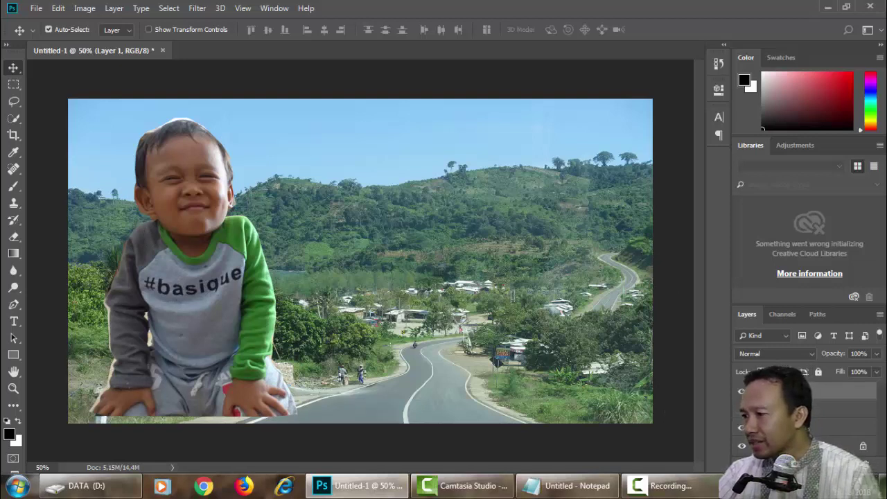
Add a 5 px Stroke effect to Layer 1 through Blending Options
right_click(762, 391)
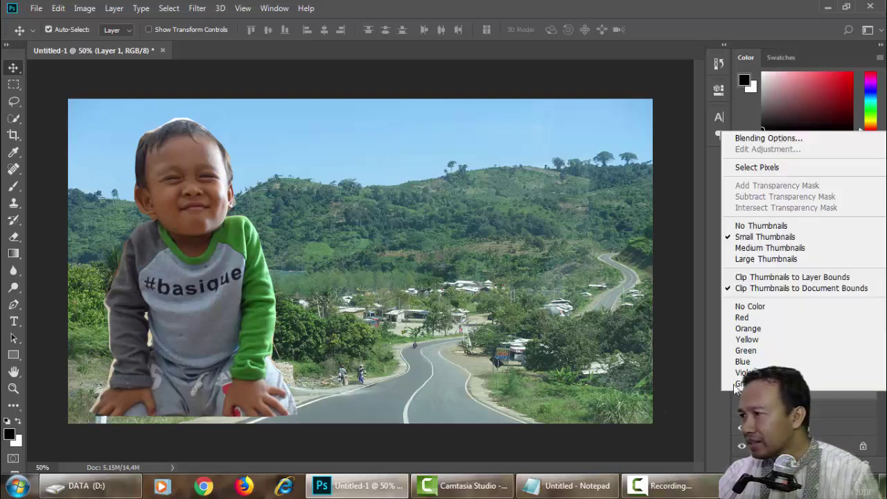
left_click(766, 141)
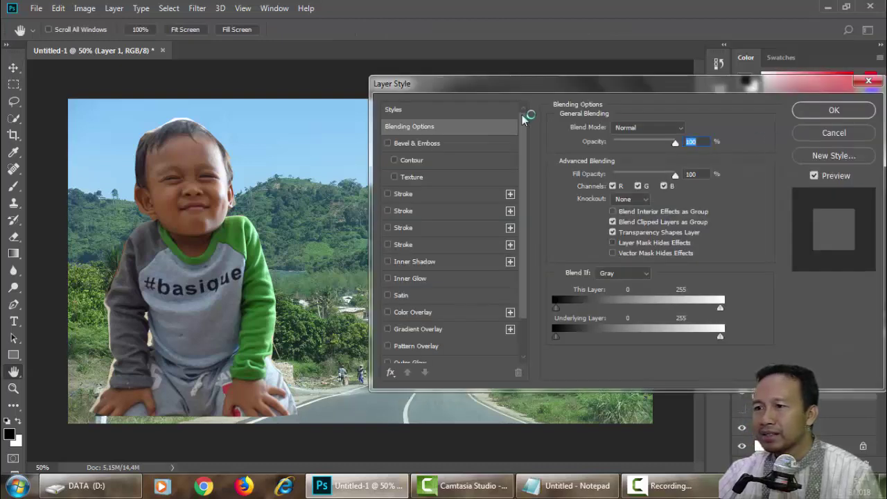
left_click_drag(528, 88, 451, 90)
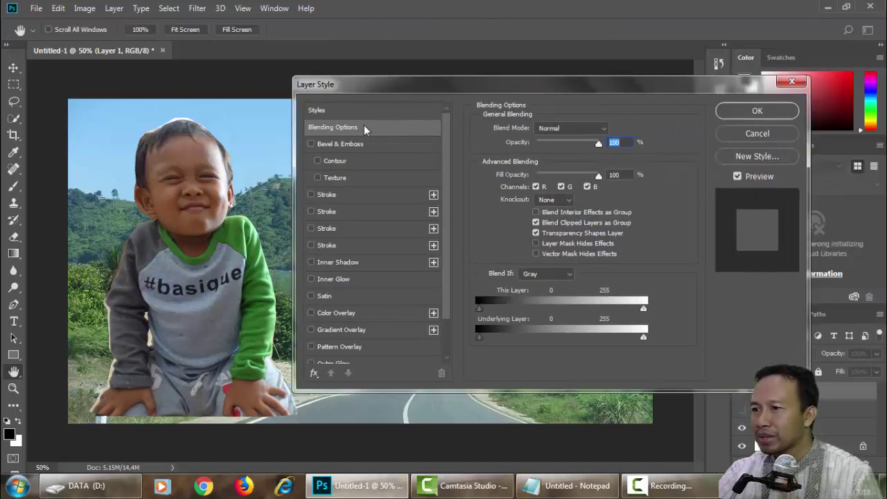
left_click(311, 195)
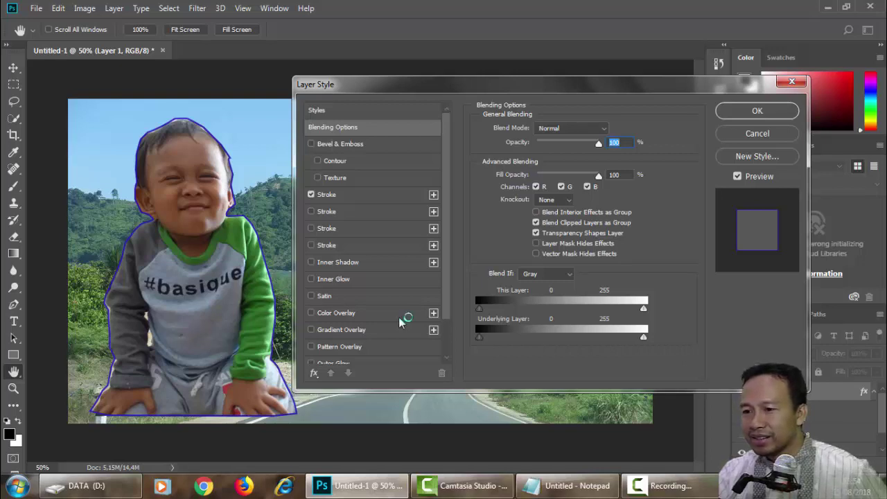
left_click(433, 196)
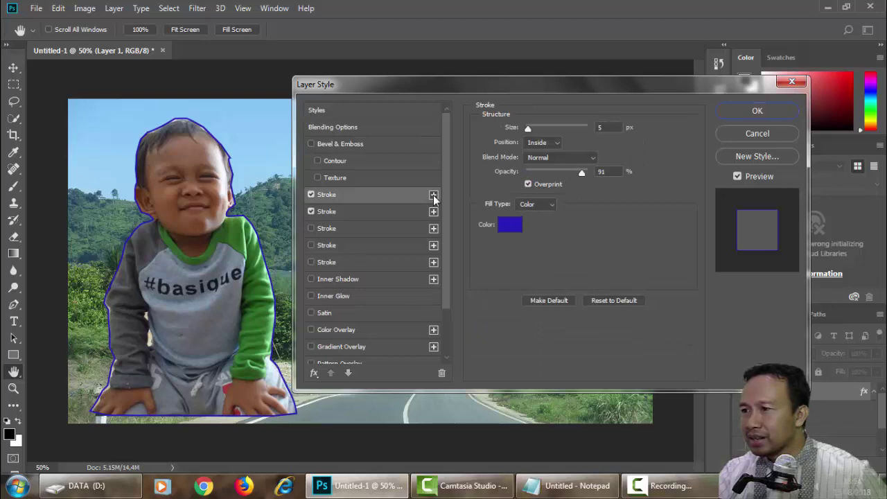
Change the stroke colour to bright green 18f71d in the Color Picker
left_click(512, 233)
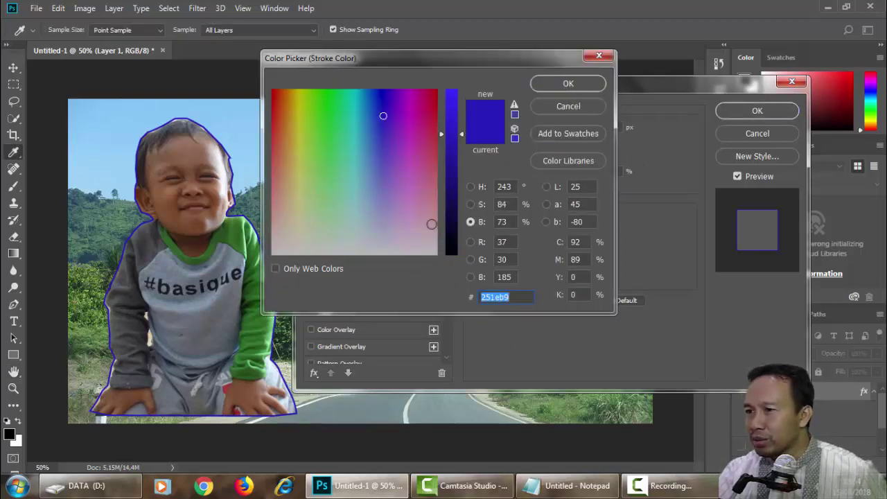
left_click(288, 244)
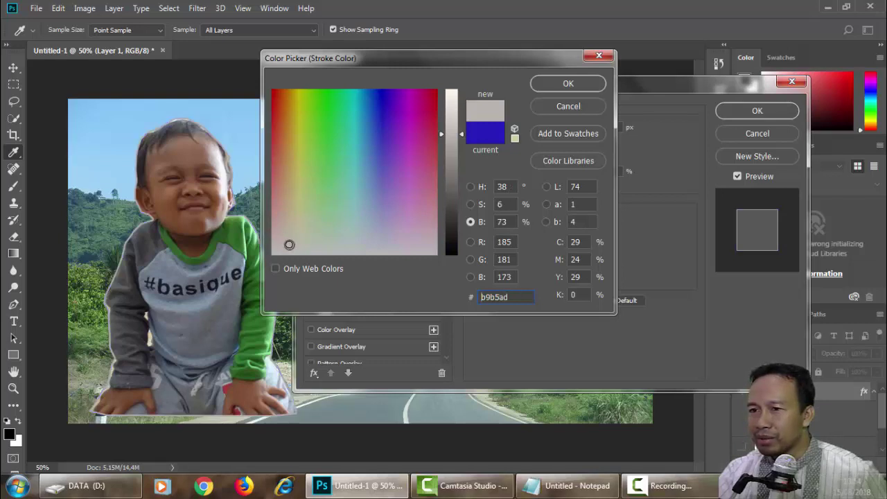
left_click(327, 240)
left_click(431, 248)
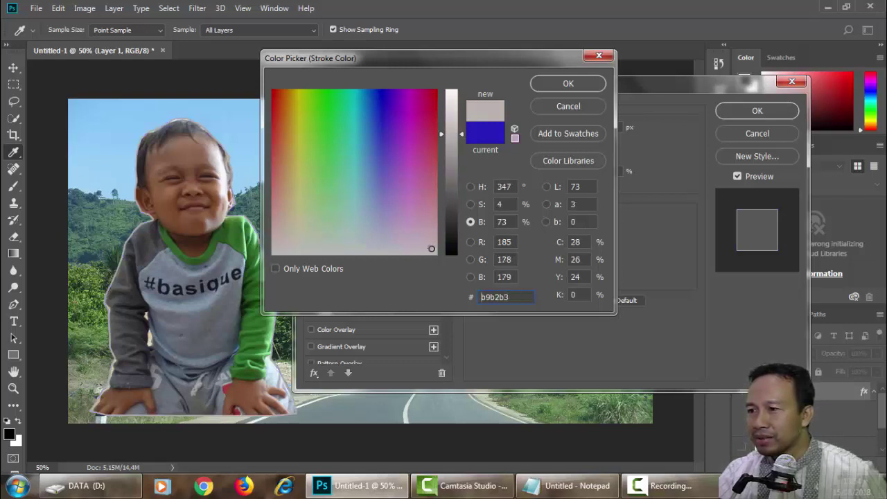
left_click(450, 96)
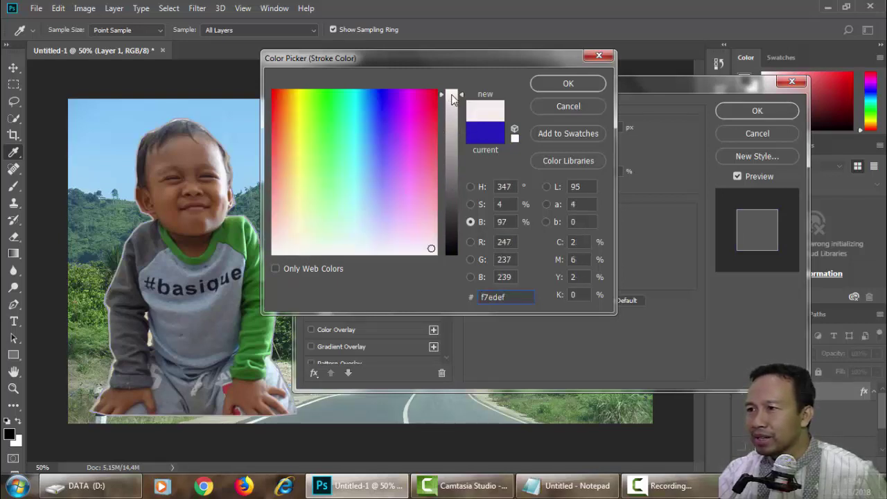
left_click(407, 250)
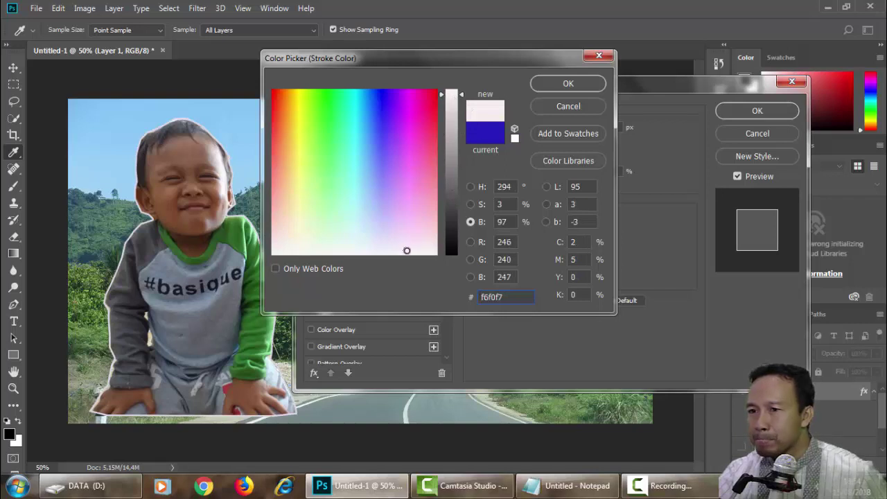
left_click(376, 109)
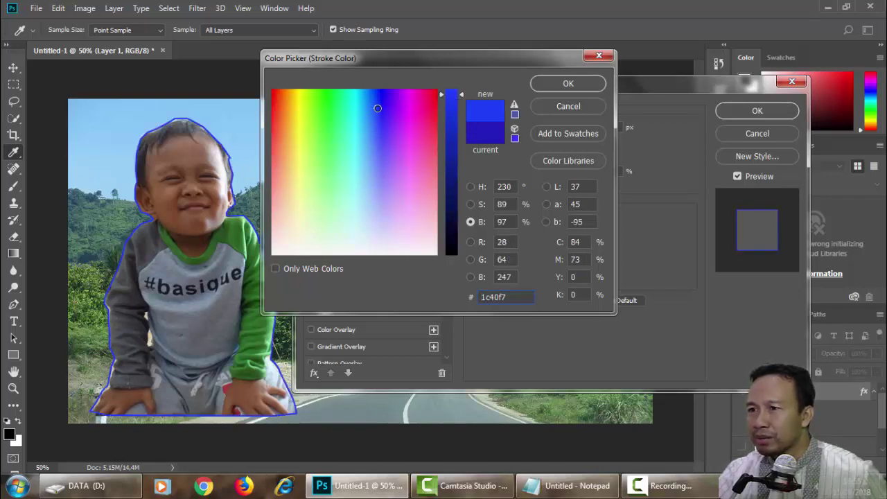
left_click(279, 101)
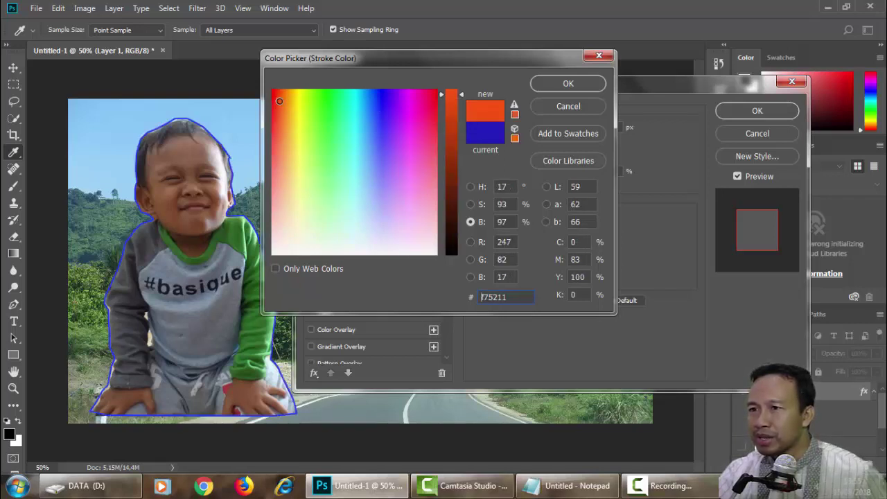
left_click(337, 119)
left_click(383, 117)
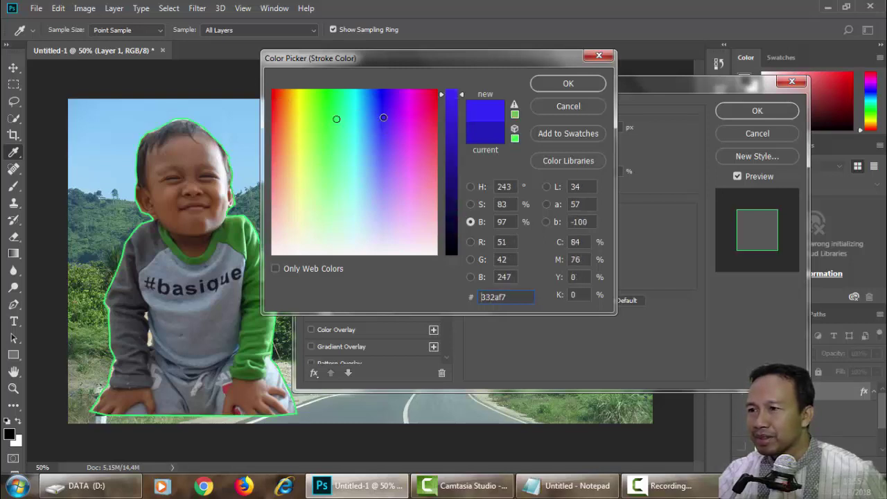
left_click(328, 105)
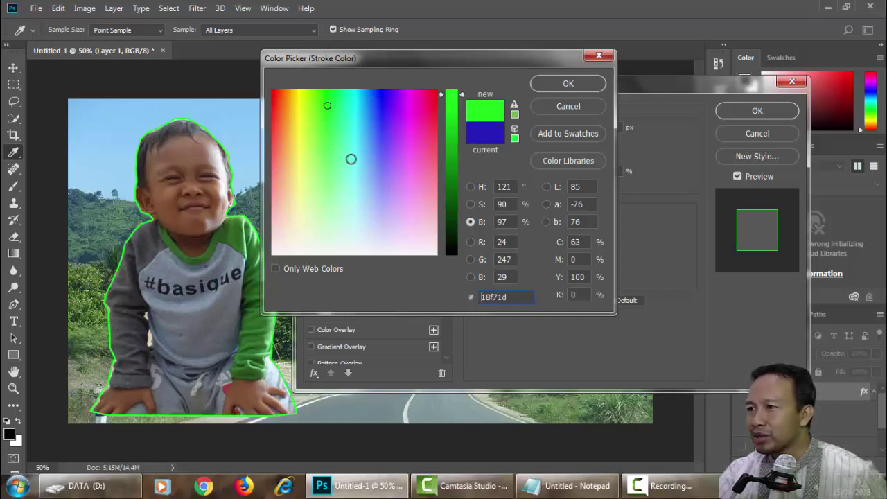
left_click(575, 83)
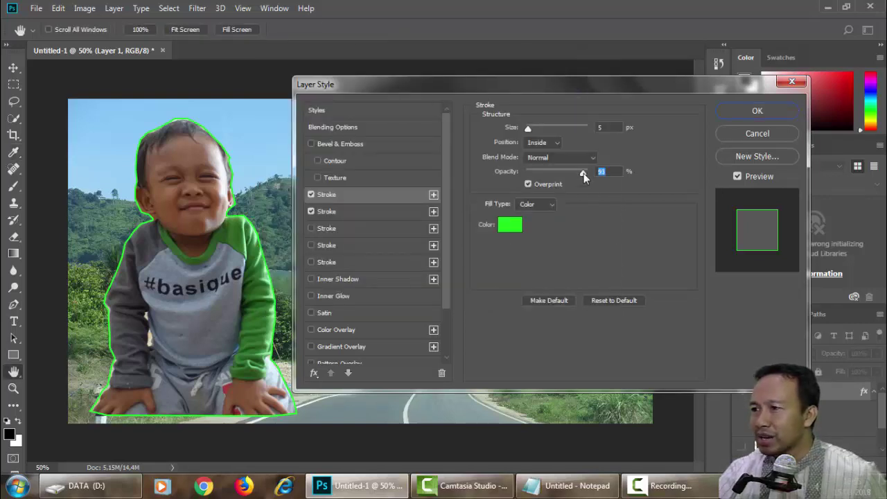
Set the green stroke to 100% opacity and 8 px size, then apply the style
mouse_move(583, 173)
left_mouse_down()
mouse_move(532, 179)
mouse_move(585, 172)
left_mouse_up()
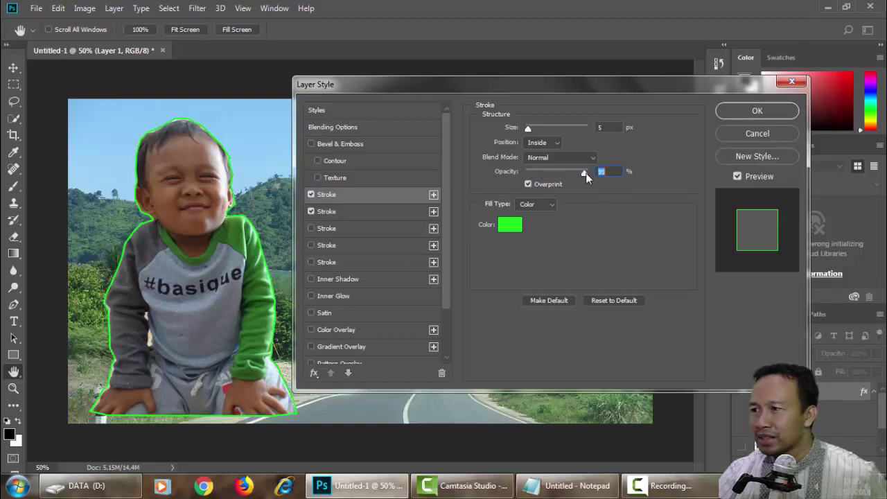
left_click(529, 131)
mouse_move(560, 136)
left_mouse_down()
mouse_move(523, 136)
mouse_move(530, 134)
left_mouse_up()
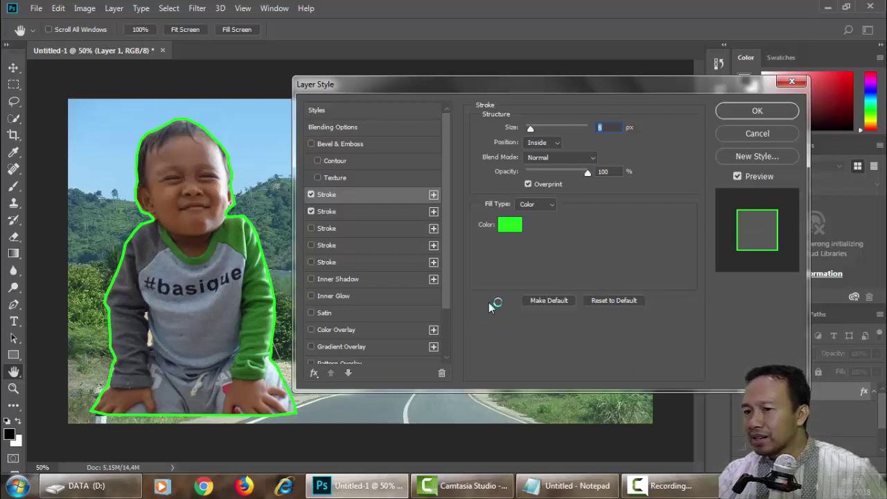
left_click(762, 110)
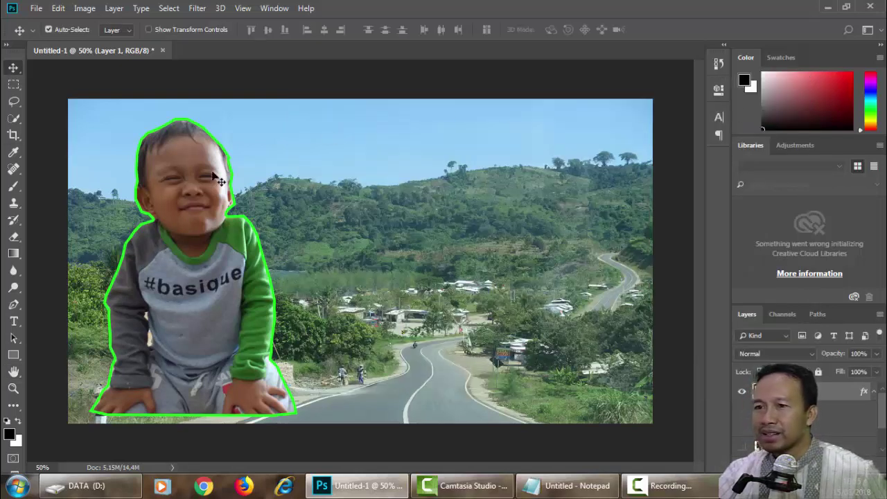
Move the child cut-out left and free-transform it to about 111% width, slightly shorter
left_click_drag(216, 185, 201, 185)
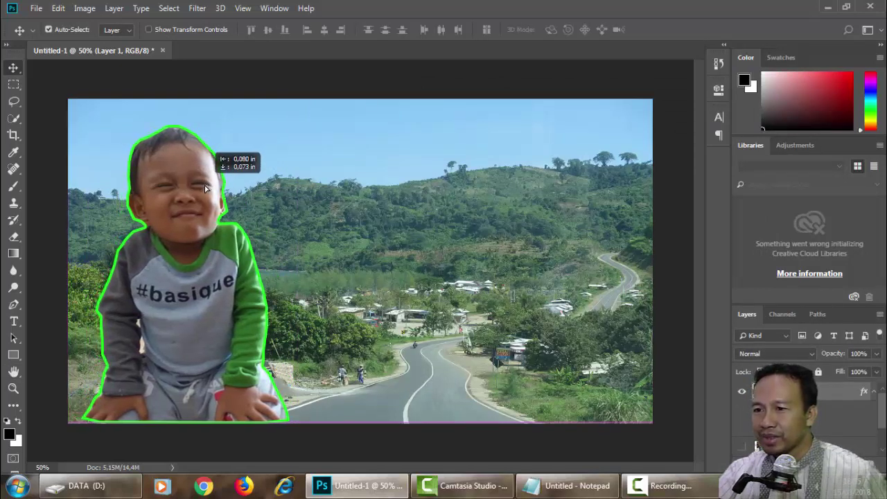
left_click_drag(201, 185, 206, 185)
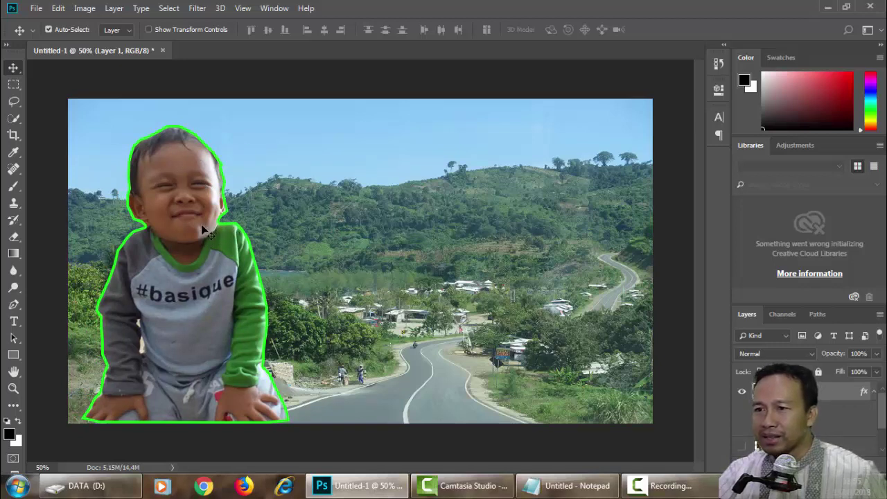
key("ctrl")
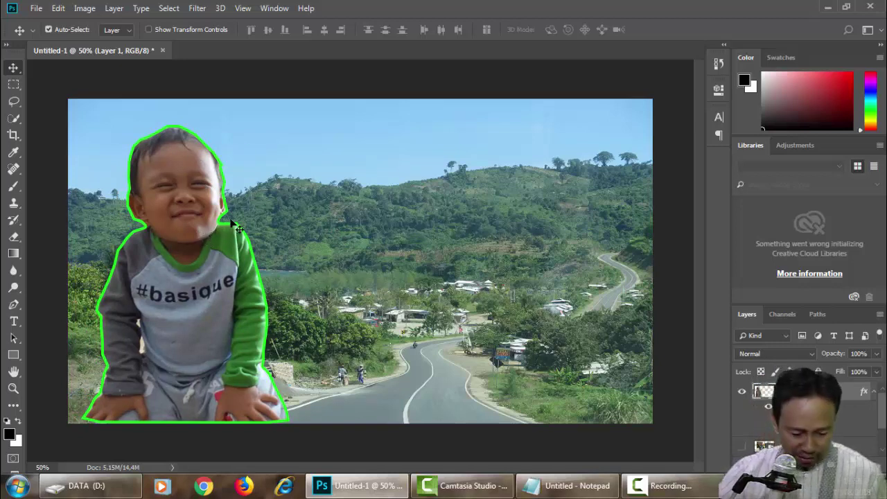
key("ctrl+t")
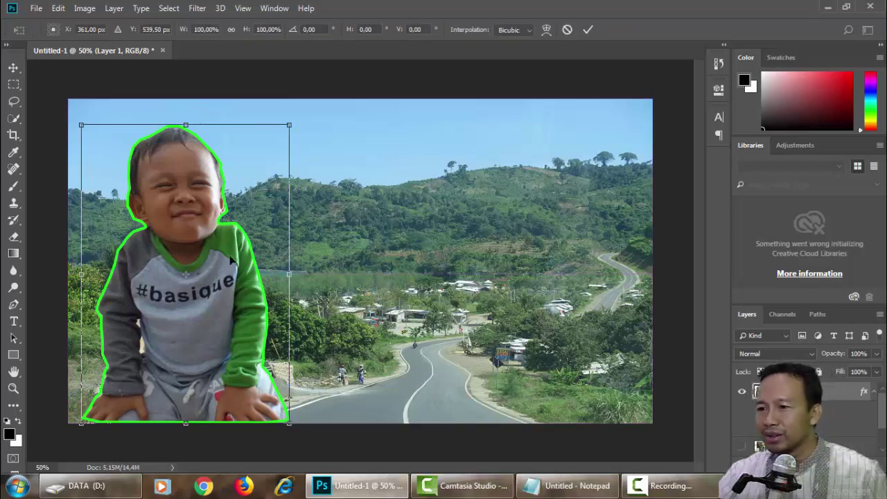
mouse_move(290, 275)
left_mouse_down()
mouse_move(389, 275)
mouse_move(312, 275)
left_mouse_up()
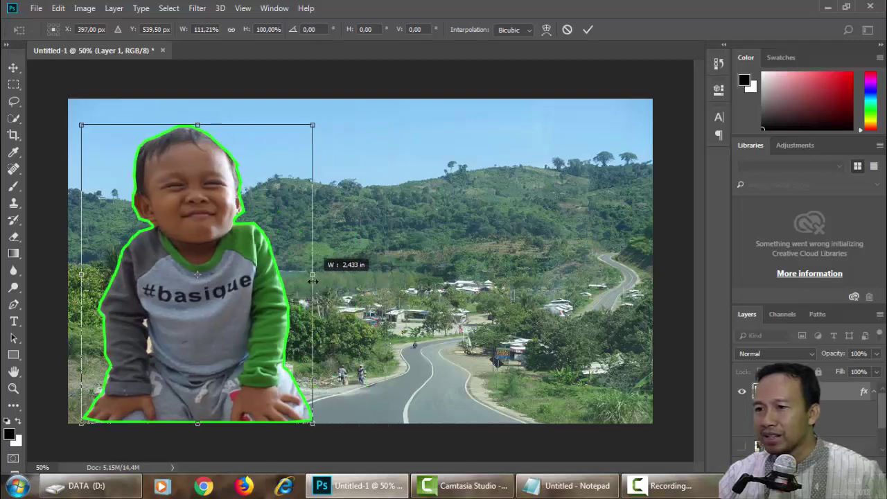
left_click_drag(199, 123, 198, 136)
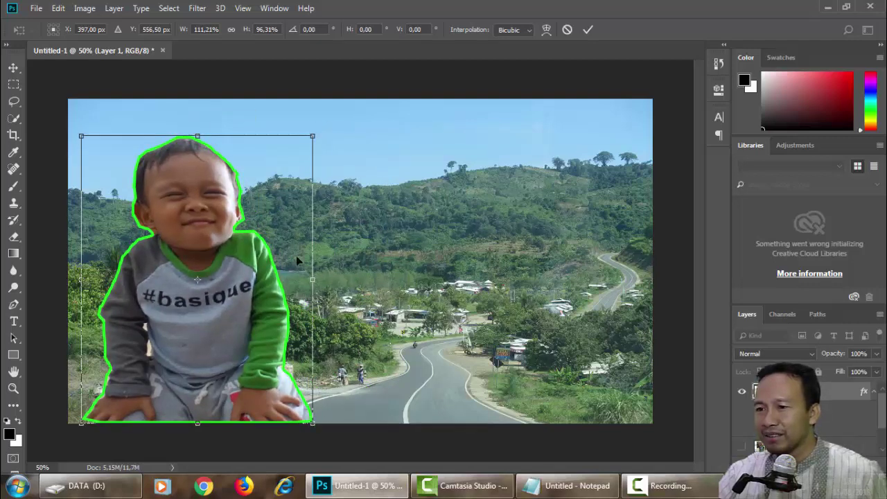
key("Return")
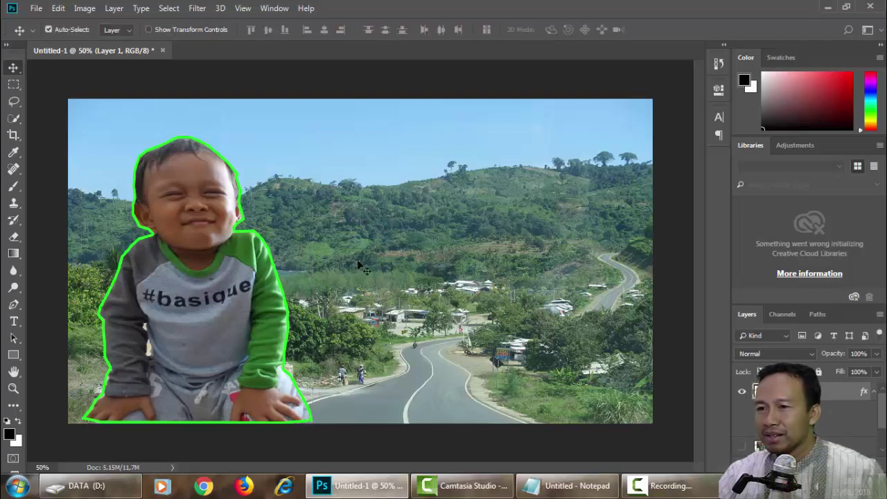
Nudge the resized child cut-out into place at the lower left of the road
left_click_drag(251, 317, 229, 303)
left_click(359, 275)
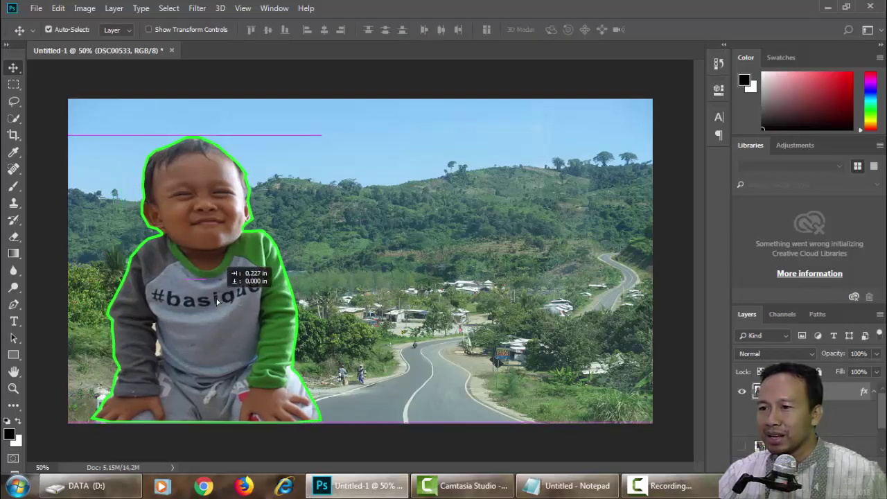
left_click(381, 273)
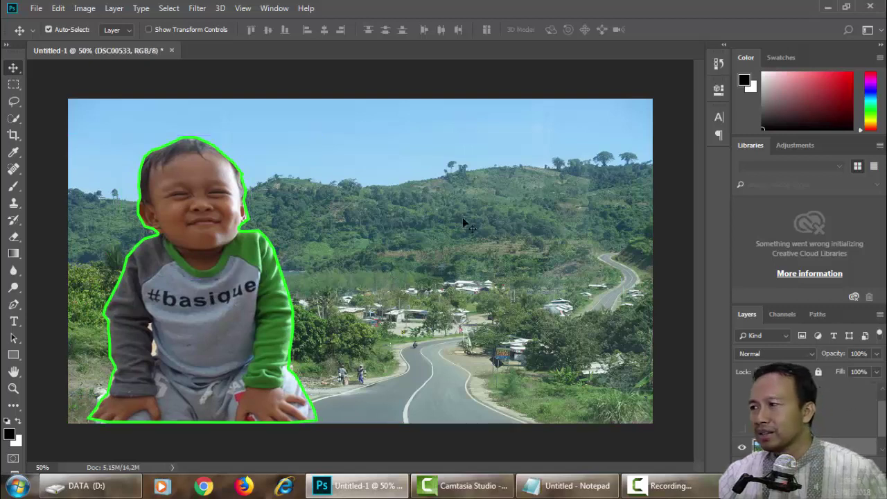
left_click(37, 9)
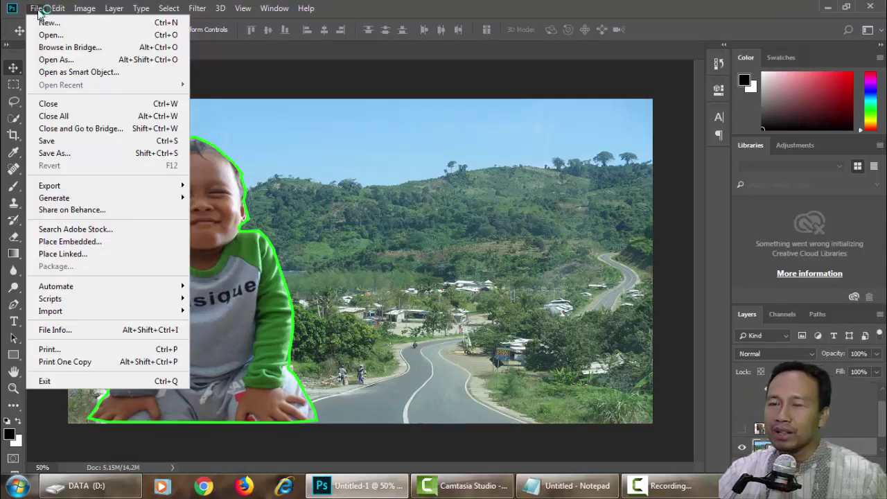
Save the composite as JPEG 'ZTUMNAIL' on DATA (D:) with default quality, then minimize Photoshop
left_click(68, 153)
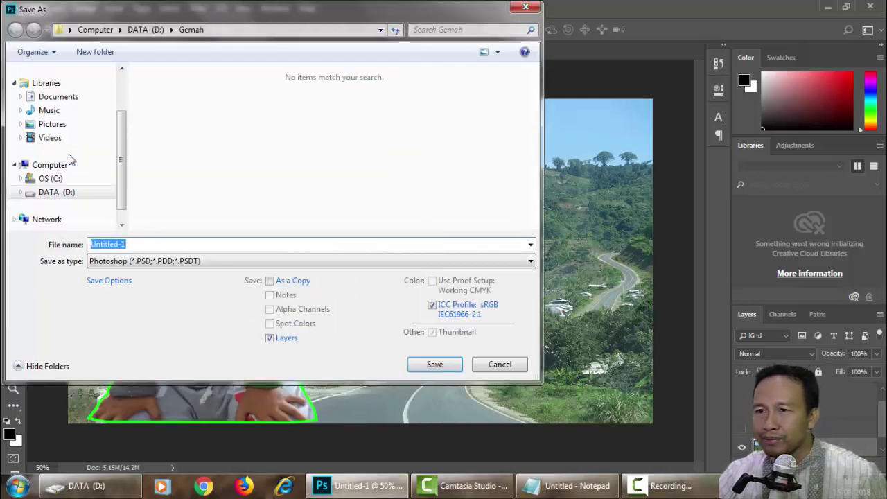
left_click(69, 194)
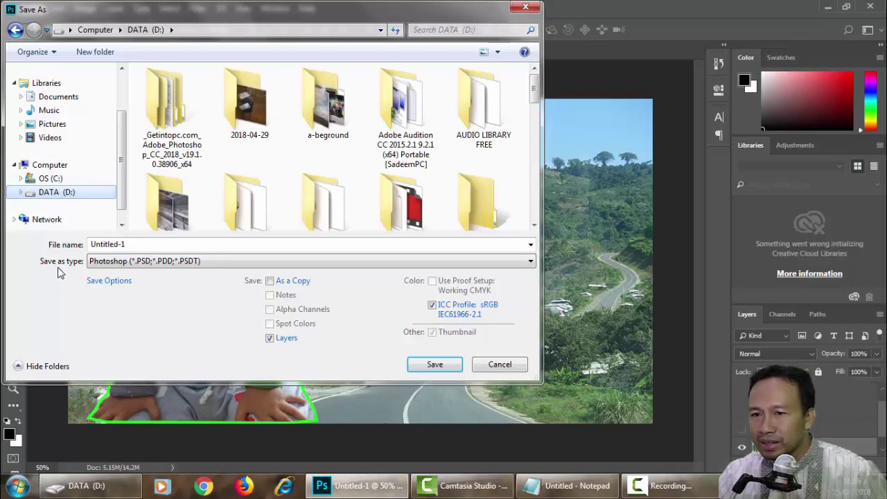
left_click(223, 263)
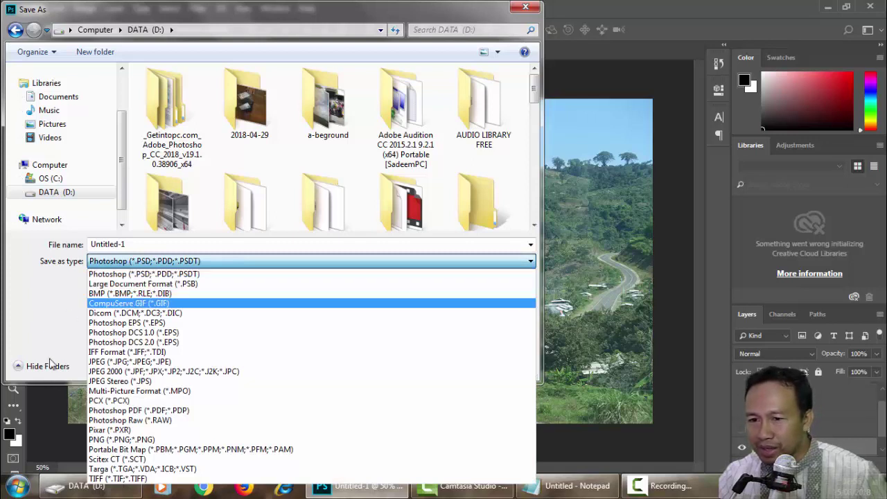
left_click(148, 363)
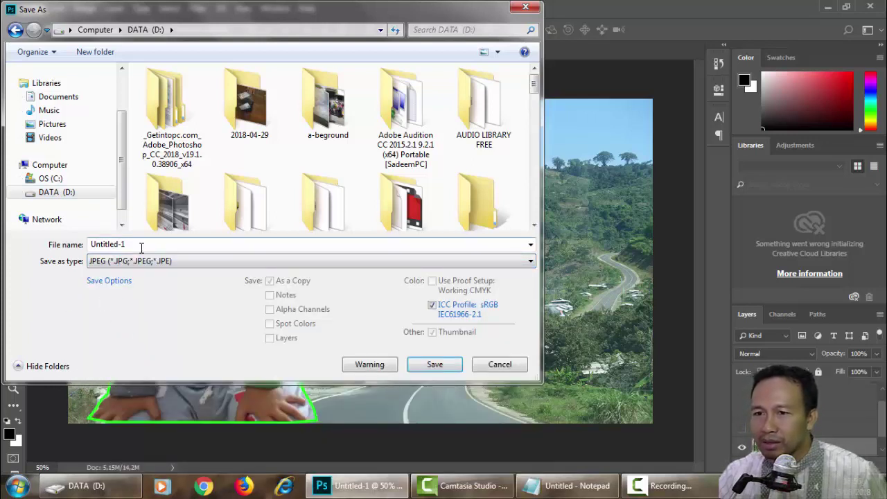
left_click(165, 244)
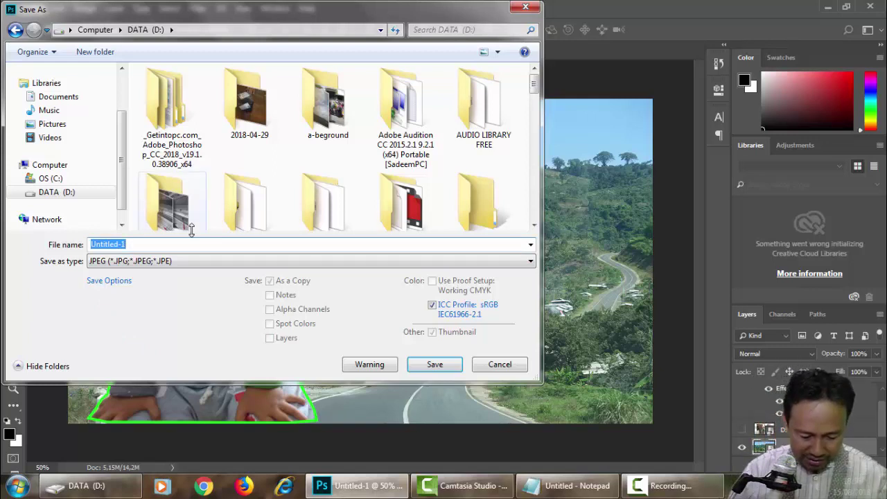
type("ZTUM")
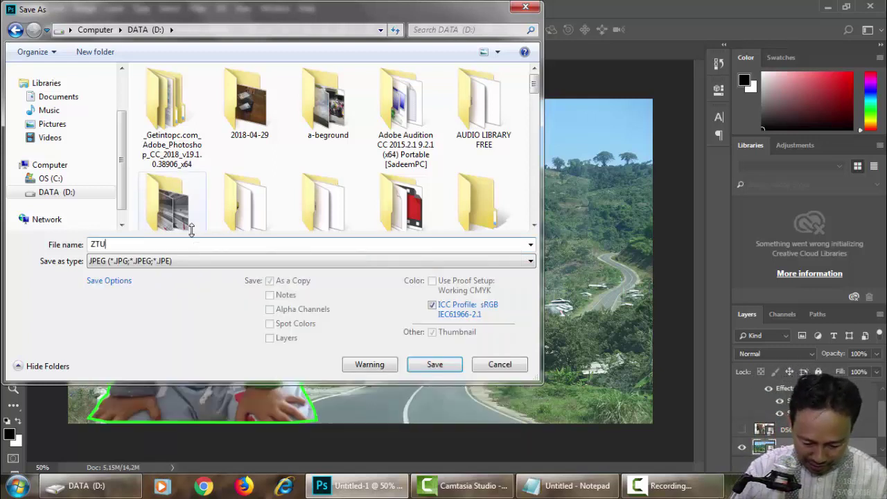
type("NAIL")
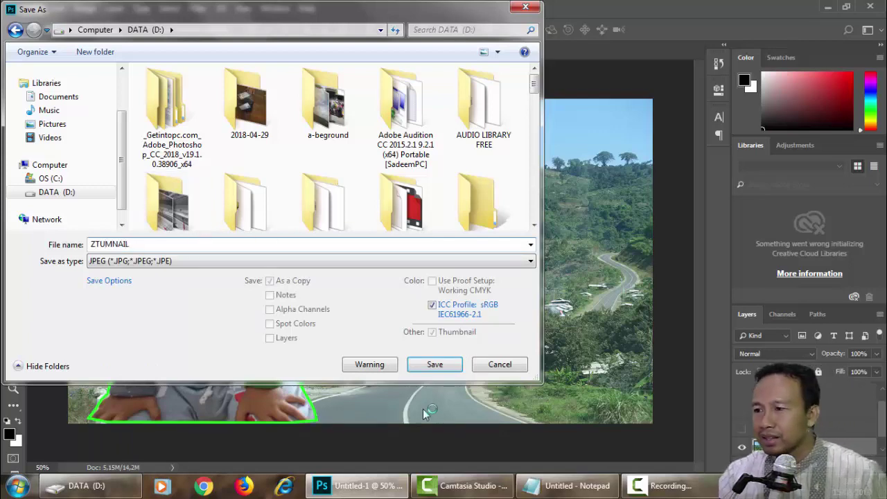
left_click(436, 365)
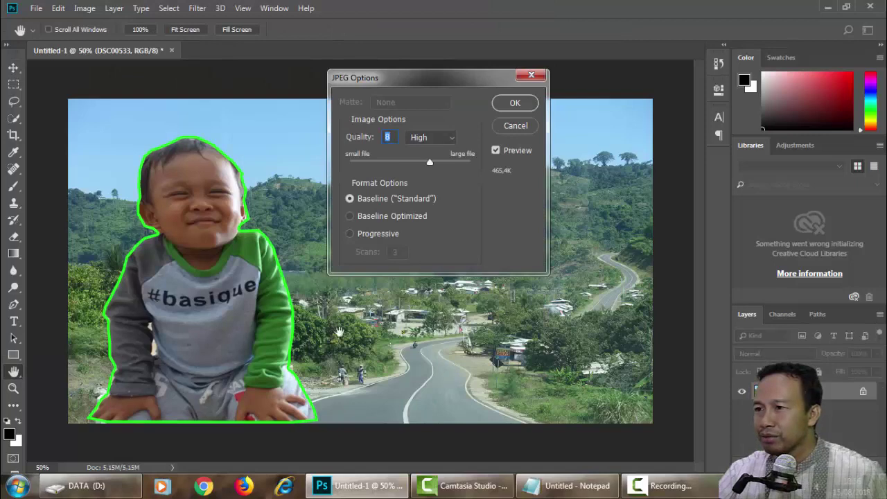
left_click(516, 104)
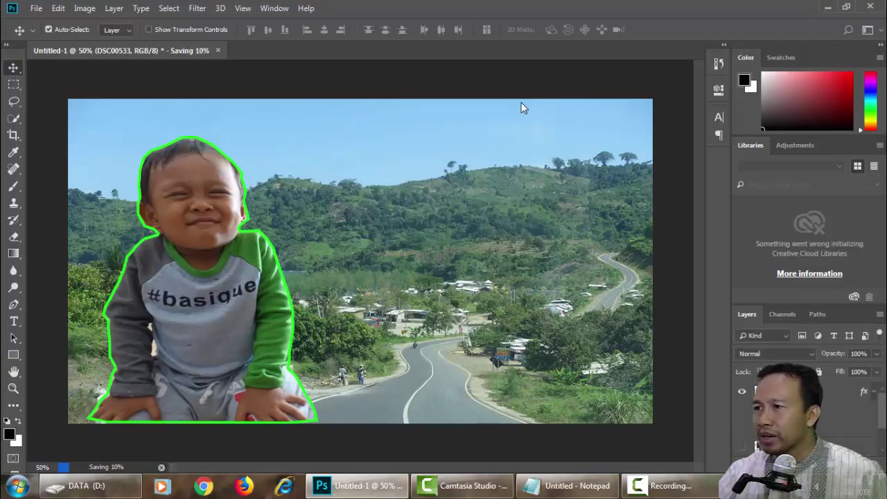
left_click(828, 8)
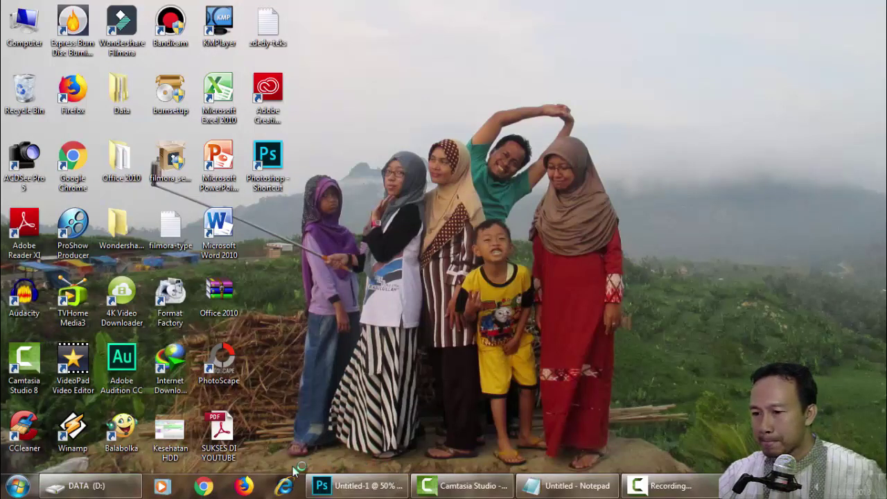
Bring up the DATA (D:) Explorer window and scroll to the new ZTUMNAIL file at the bottom
left_click(97, 487)
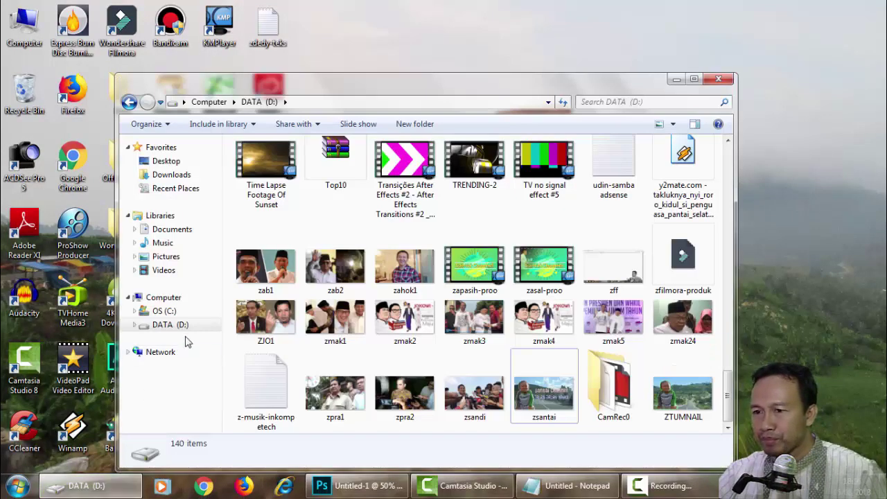
left_click(187, 331)
left_click_drag(727, 160, 729, 403)
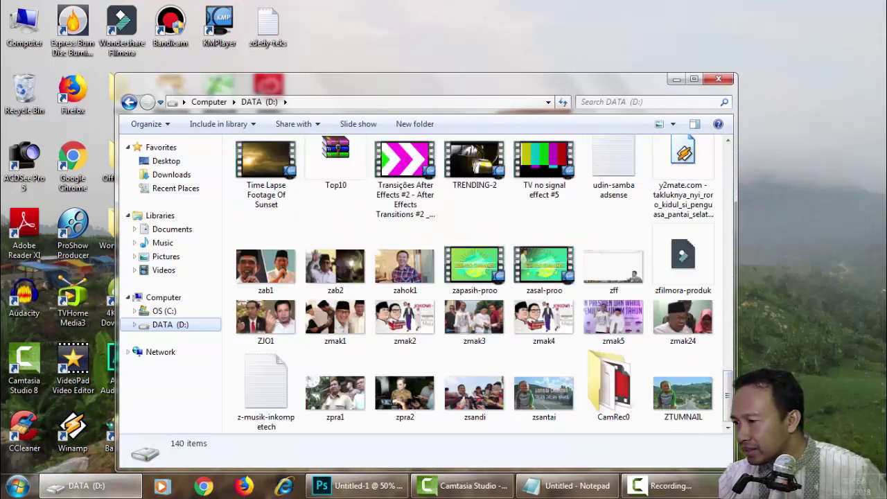
Open ZTUMNAIL in ACDSee Quick View to check the 1800x1000 green-outlined child image
double_click(682, 401)
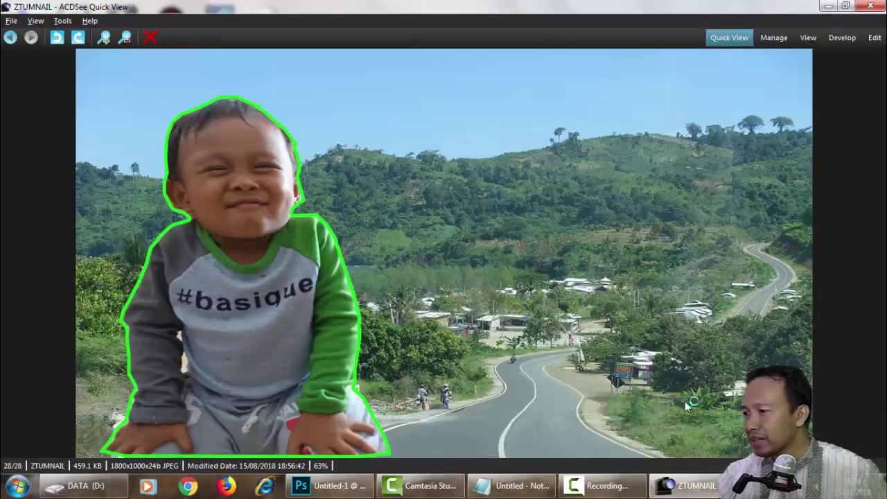